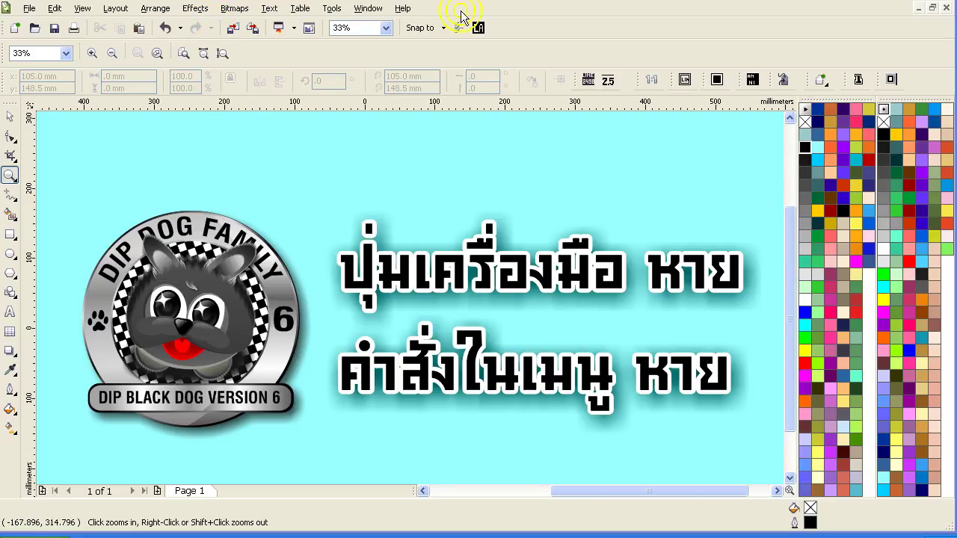
Step: Open the program options at the Commands page of the workspace's Customization settings
click(328, 9)
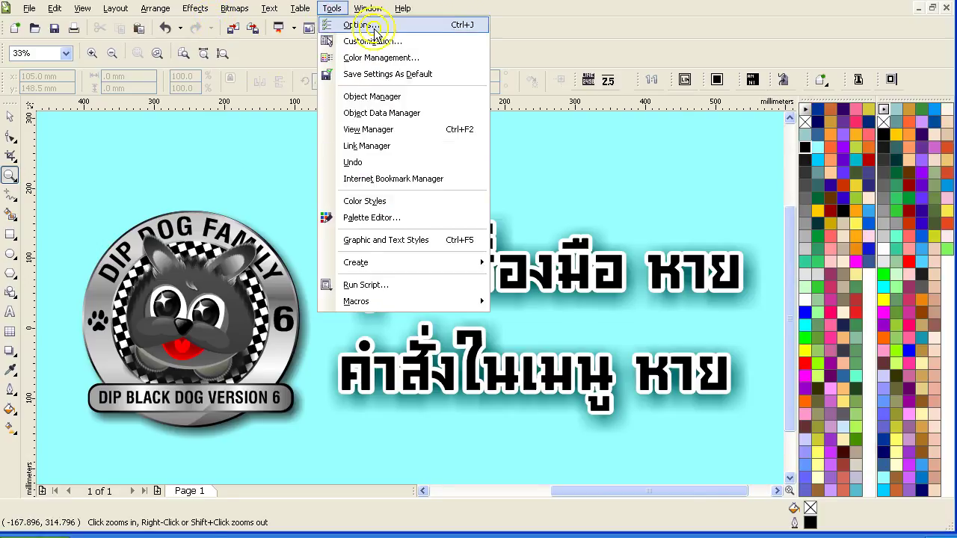
click(362, 26)
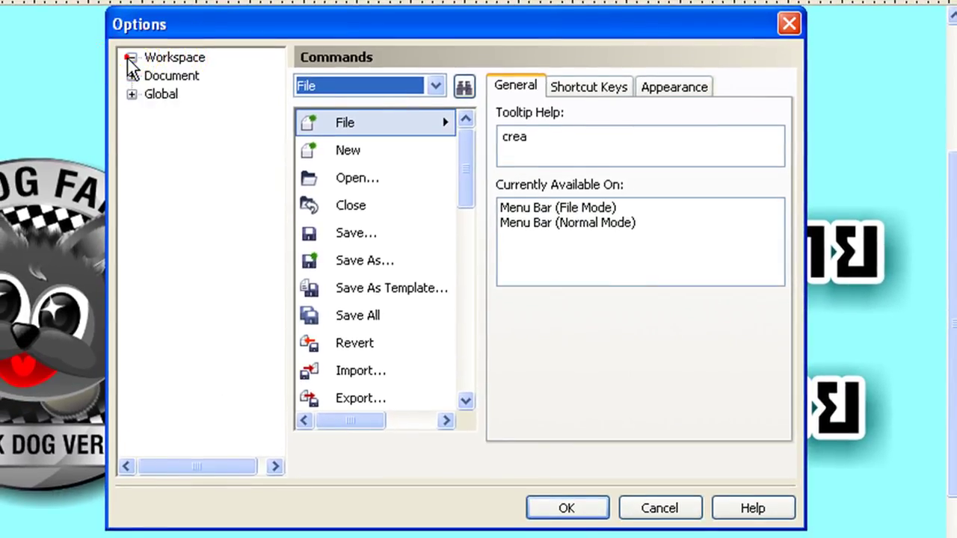
click(131, 58)
click(131, 59)
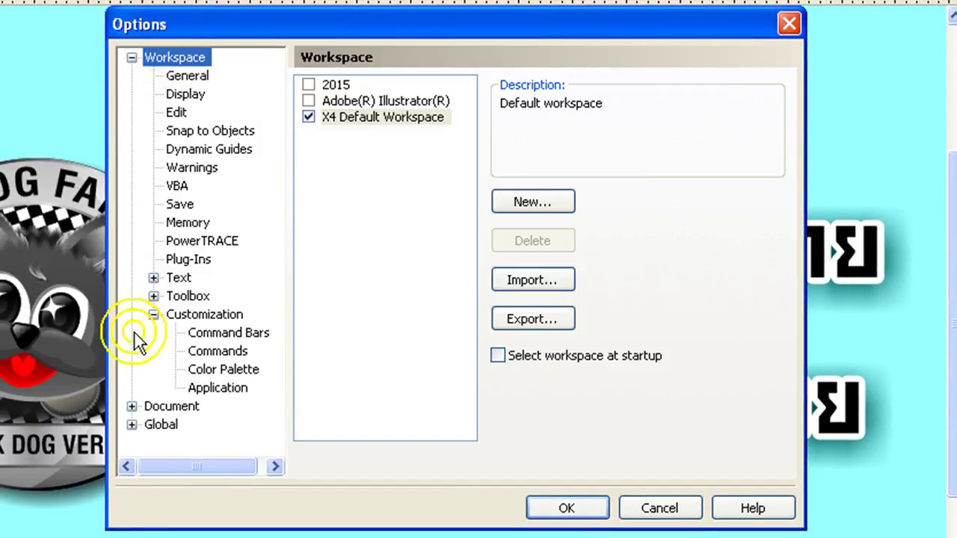
click(190, 314)
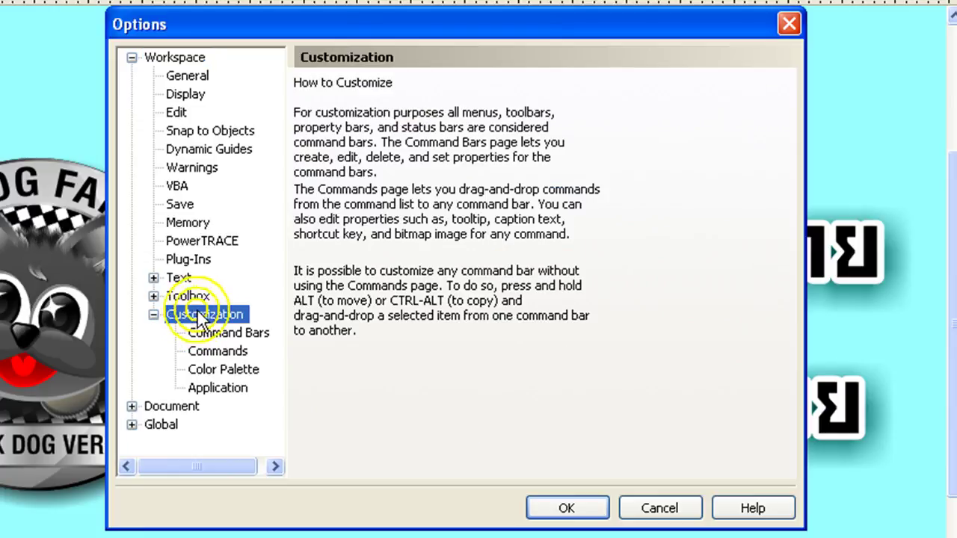
click(226, 350)
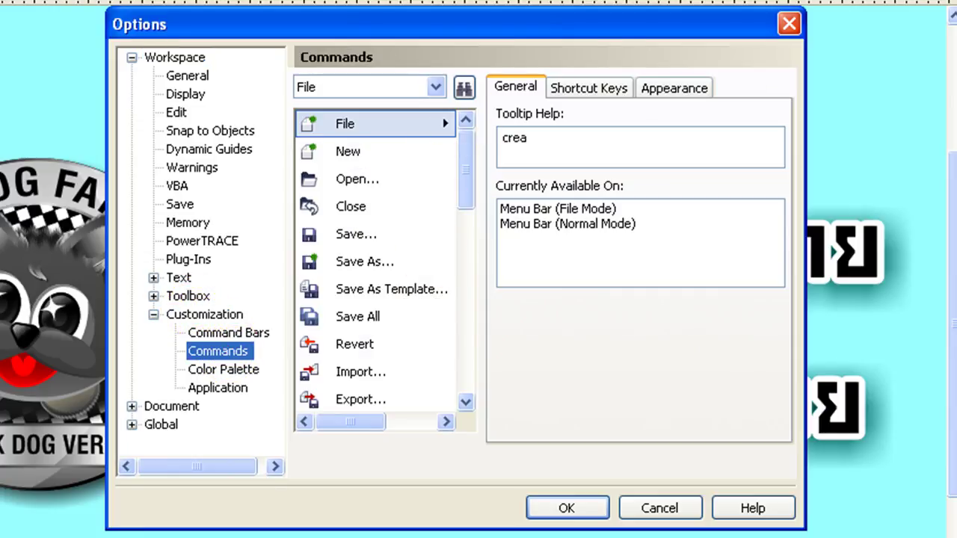
Step: Set the command list's category to All (Show All Items)
click(420, 117)
click(435, 88)
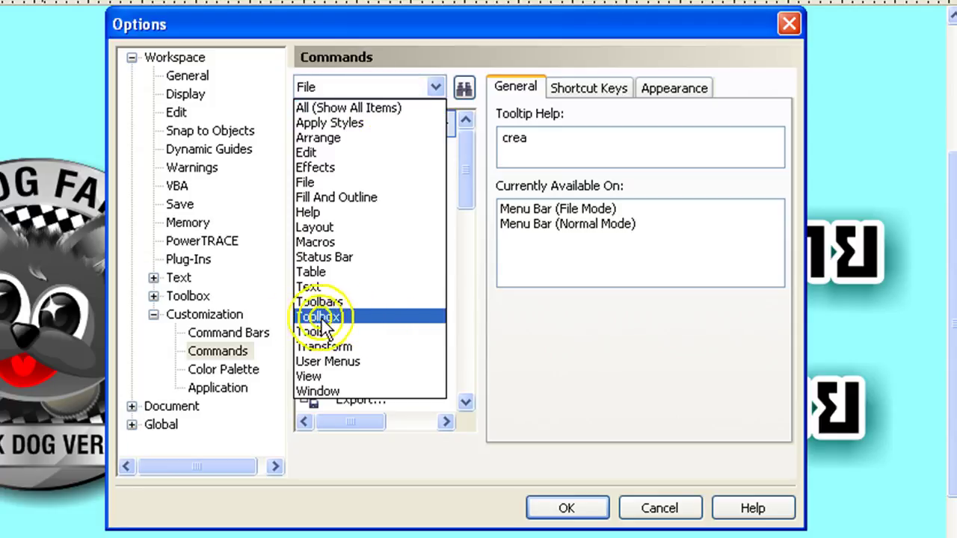
click(371, 86)
click(371, 86)
click(377, 108)
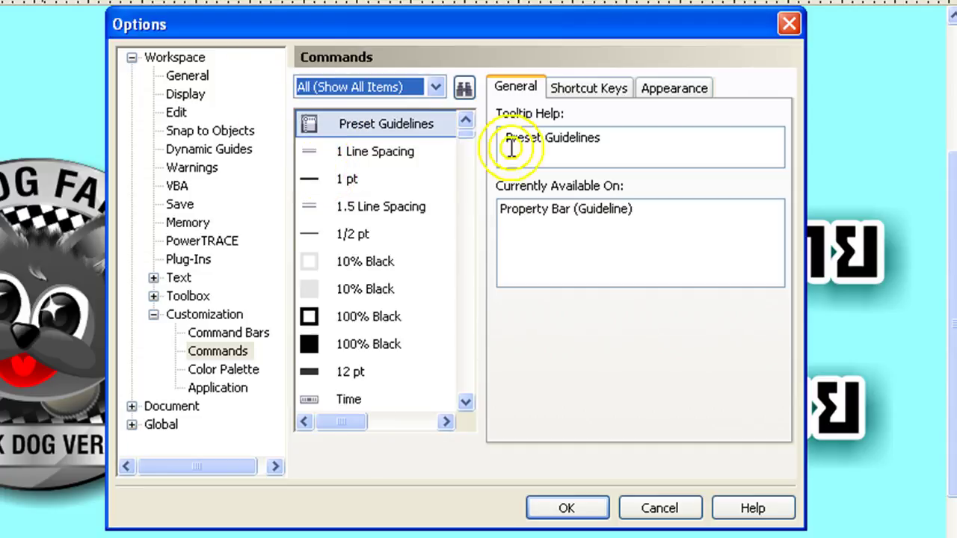
Step: Find the Pick command in the full list, add it to the toolbox below the existing Pick tool, and apply the customization
drag(468, 142, 478, 289)
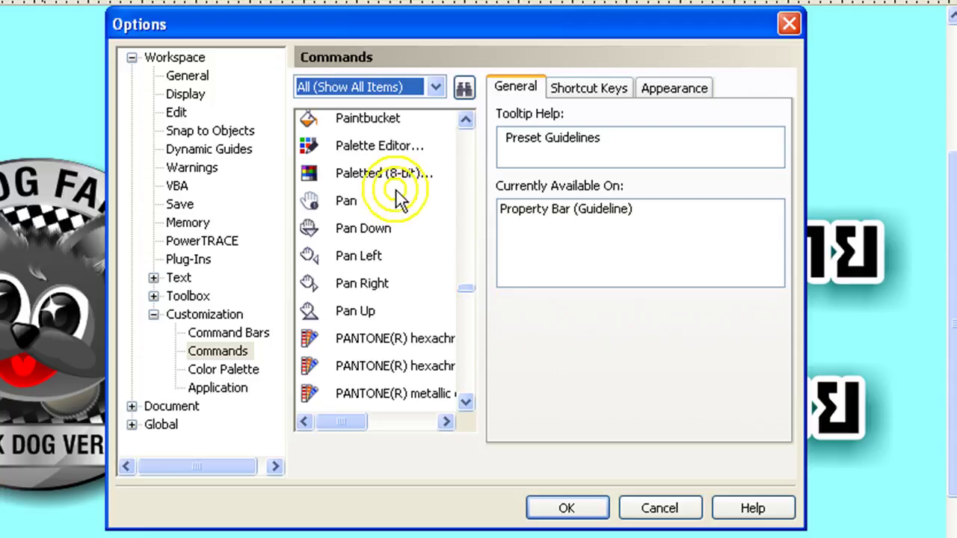
drag(468, 403, 468, 405)
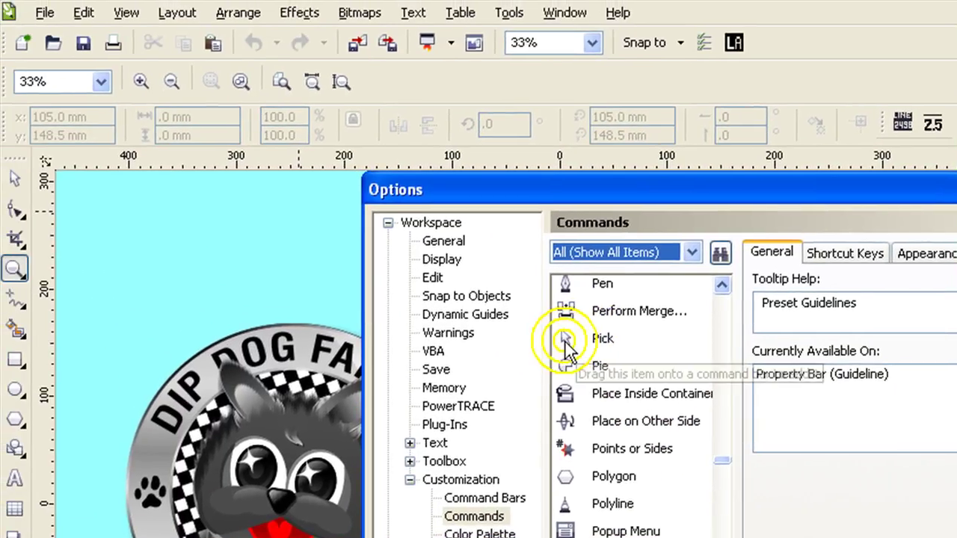
click(309, 173)
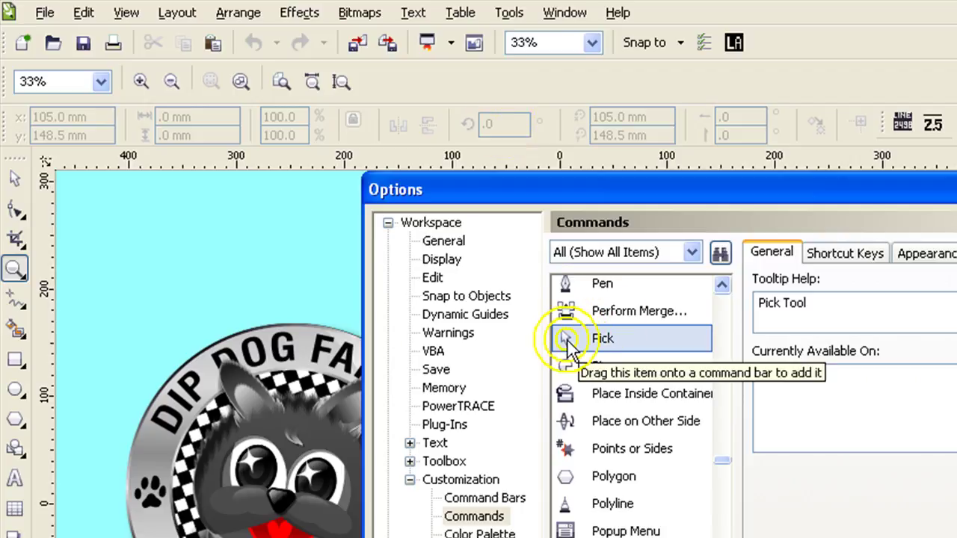
drag(568, 345, 22, 209)
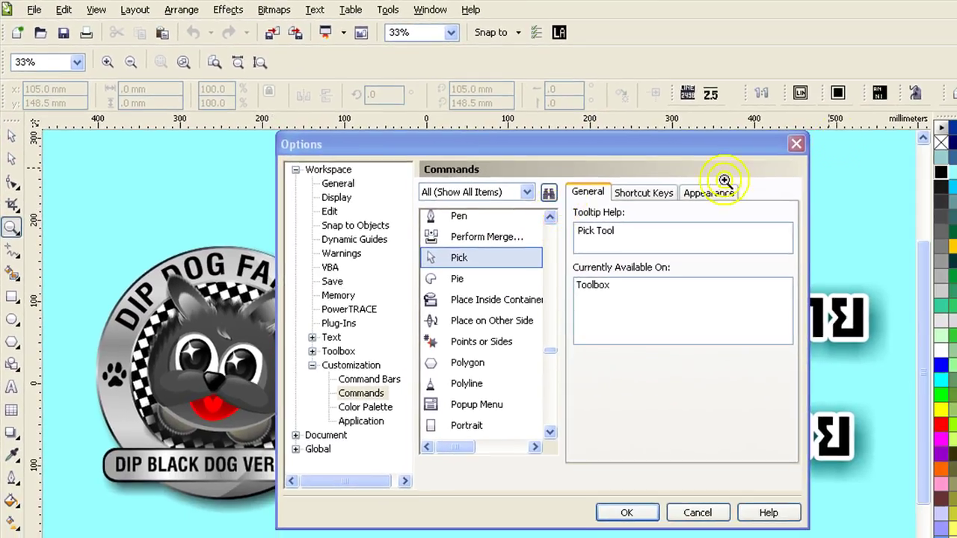
click(628, 513)
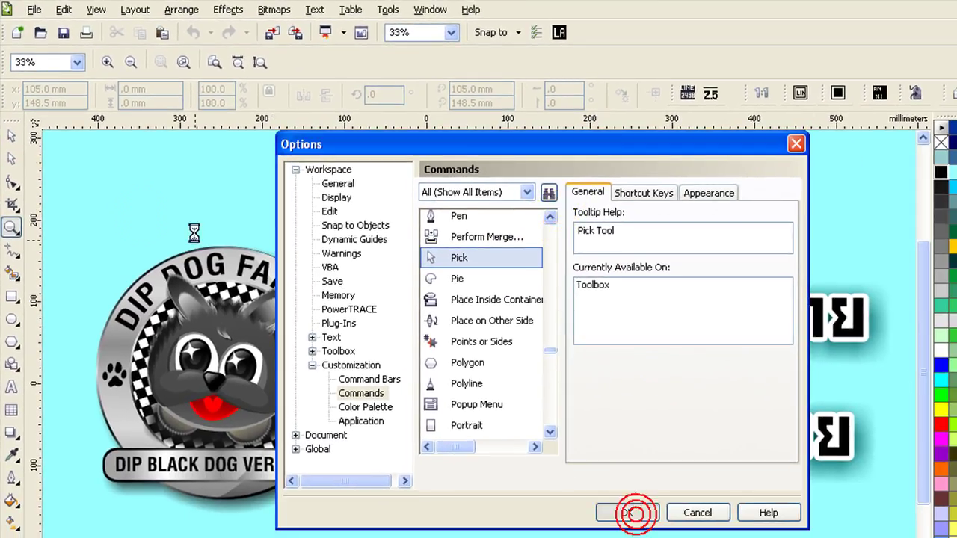
Step: Activate the Pick tool and select the light blue background object on the page
click(13, 159)
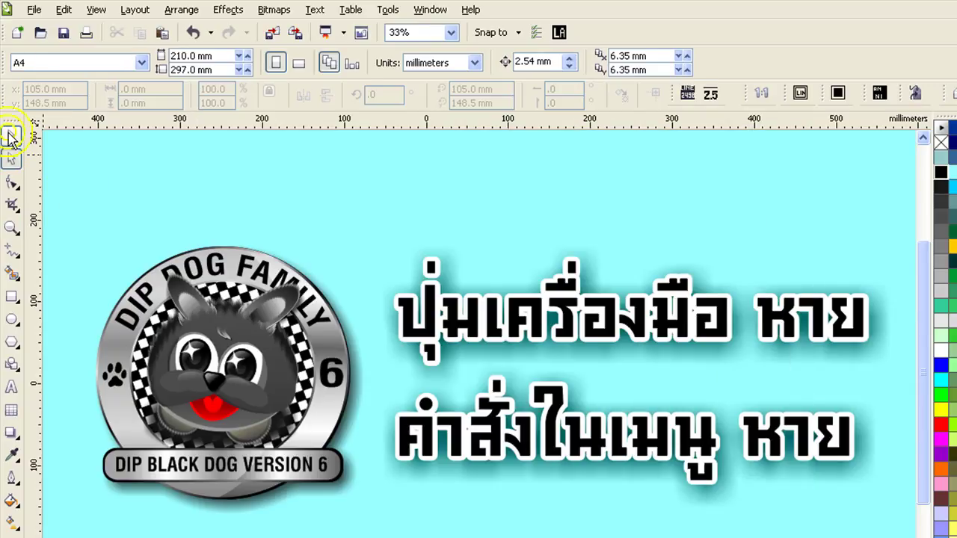
click(58, 156)
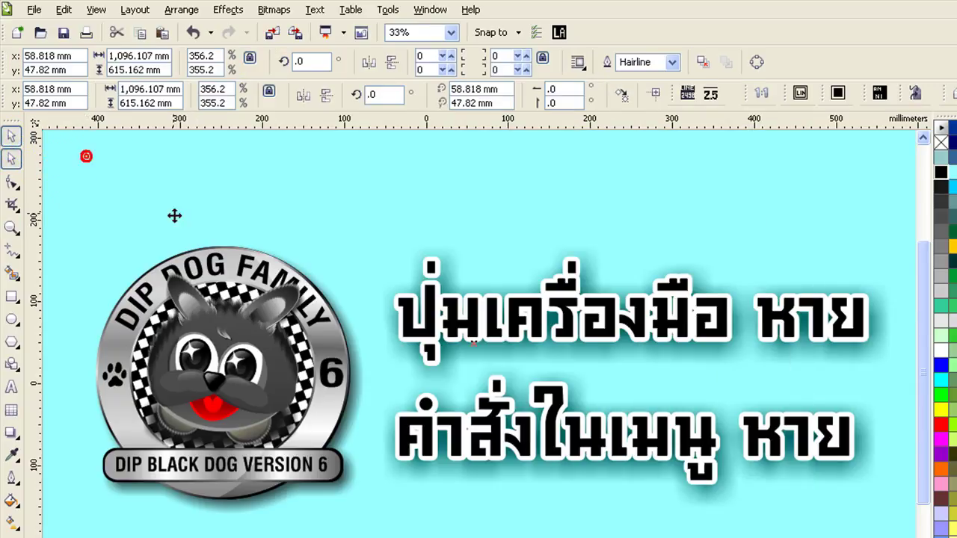
click(432, 178)
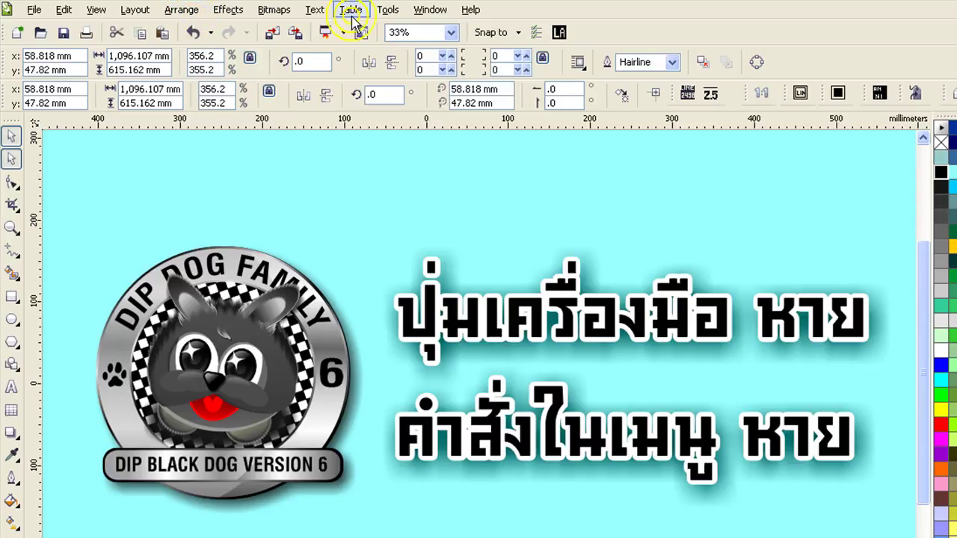
Step: Reopen the command customization options and search the commands for "arrange" until the Arrange menu command is reached
click(389, 9)
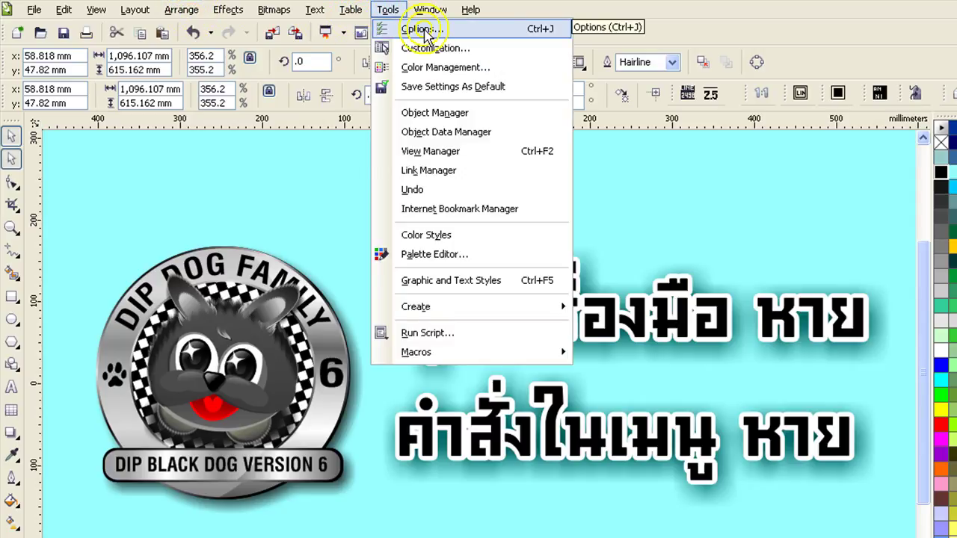
click(420, 29)
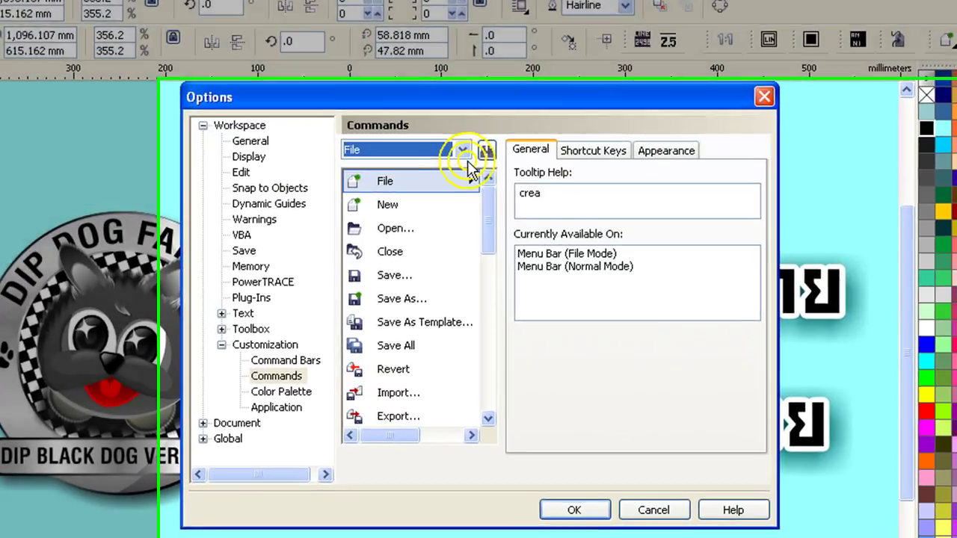
click(384, 84)
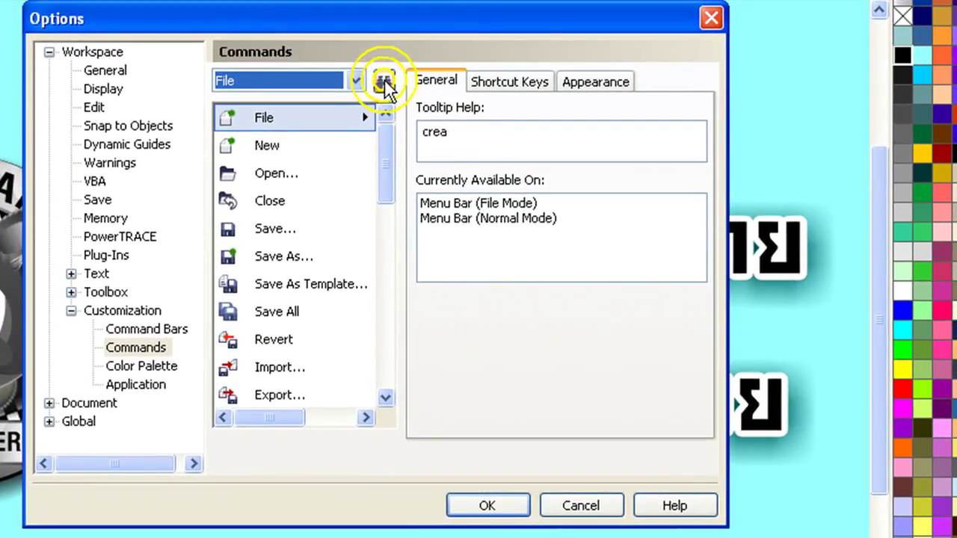
click(384, 82)
click(448, 90)
click(448, 90)
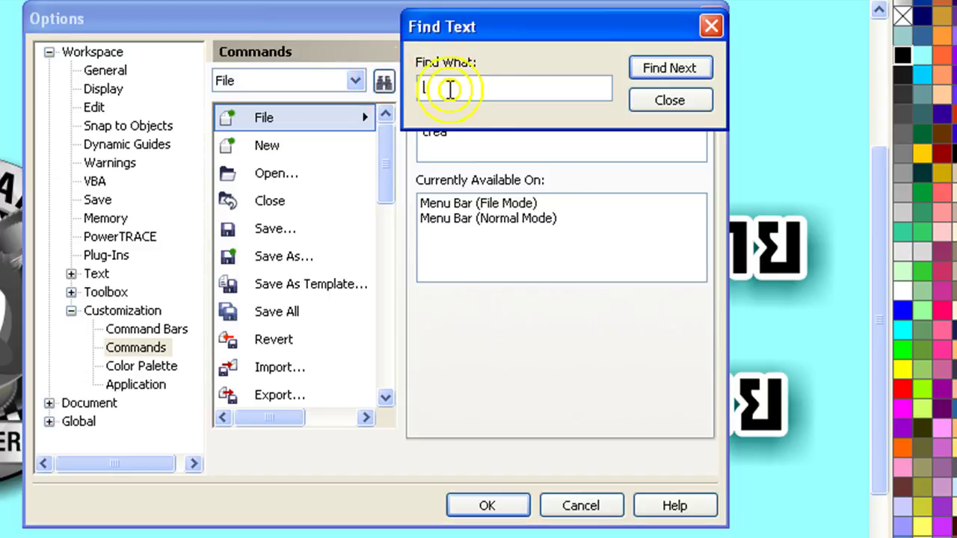
text(ฟ)
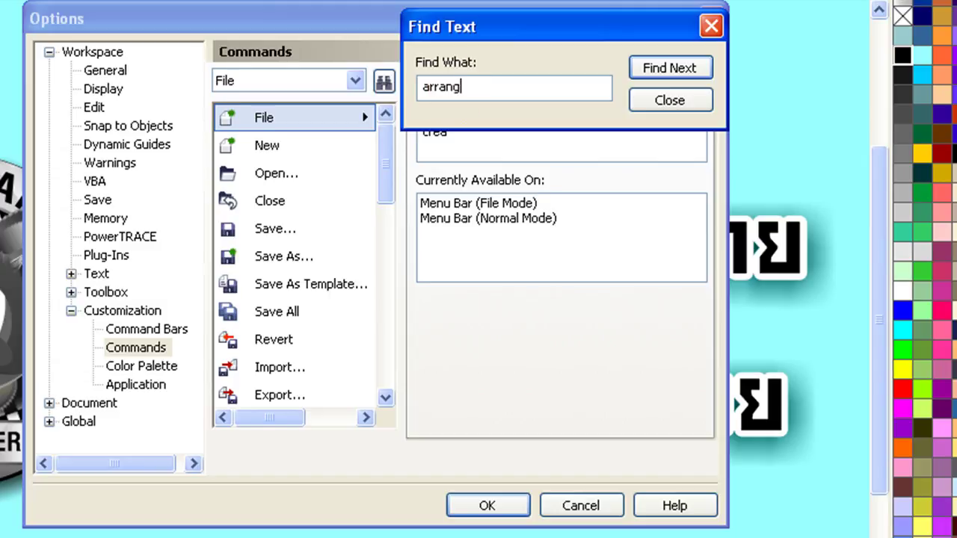
click(695, 71)
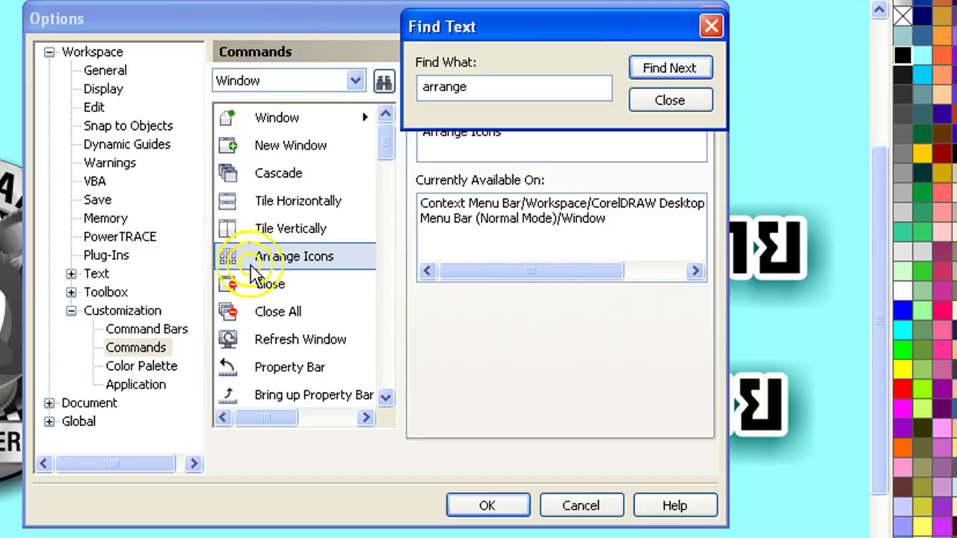
click(673, 66)
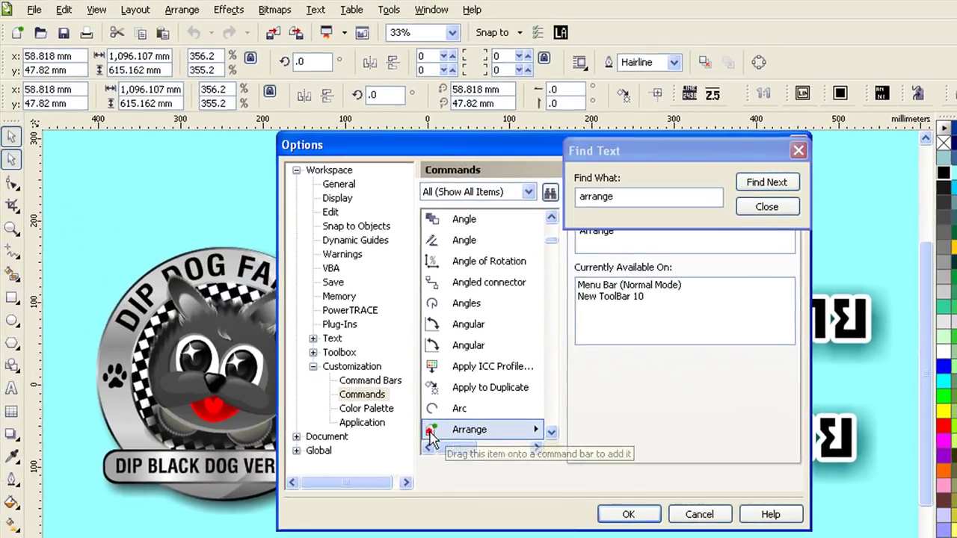
Step: Add the Arrange menu to the menu bar after Help and apply the customization
drag(344, 420, 358, 372)
drag(444, 393, 497, 11)
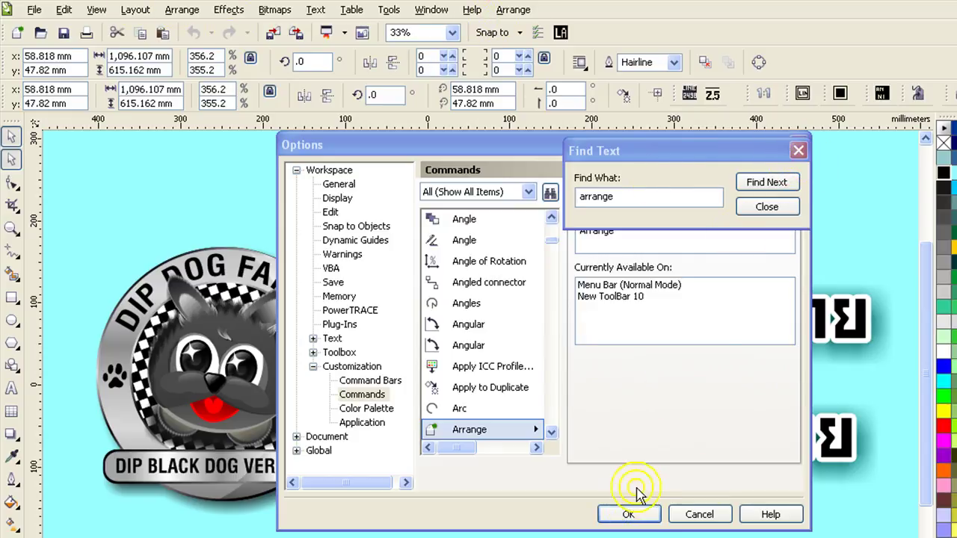
click(628, 515)
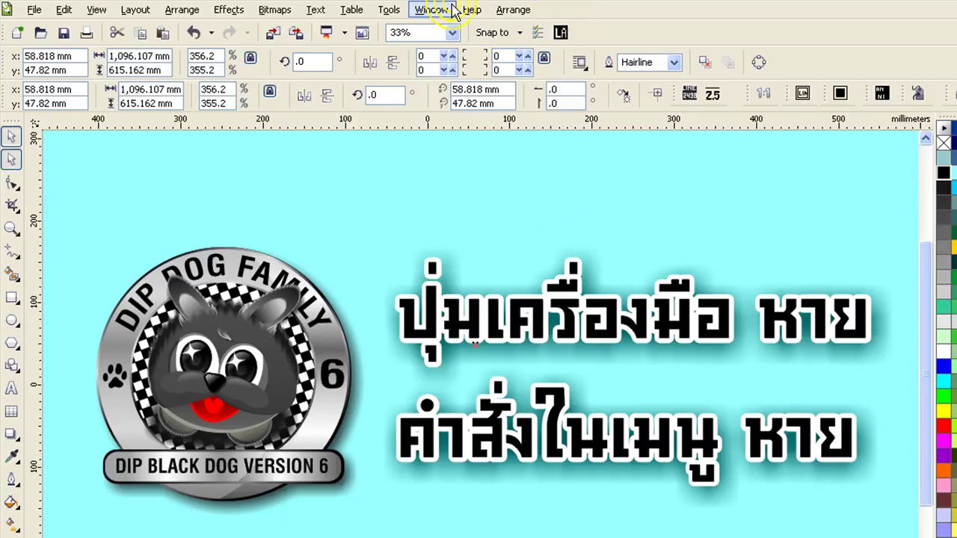
click(395, 12)
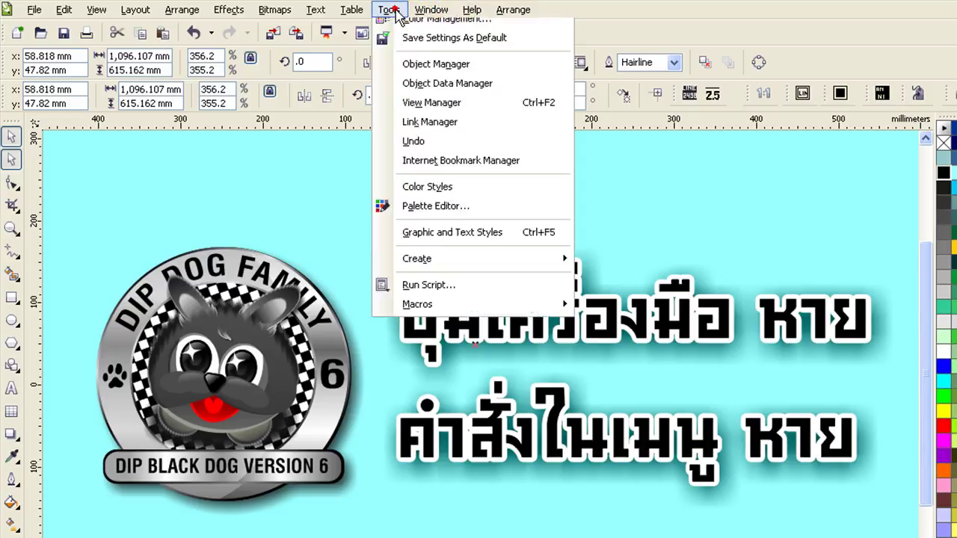
click(438, 29)
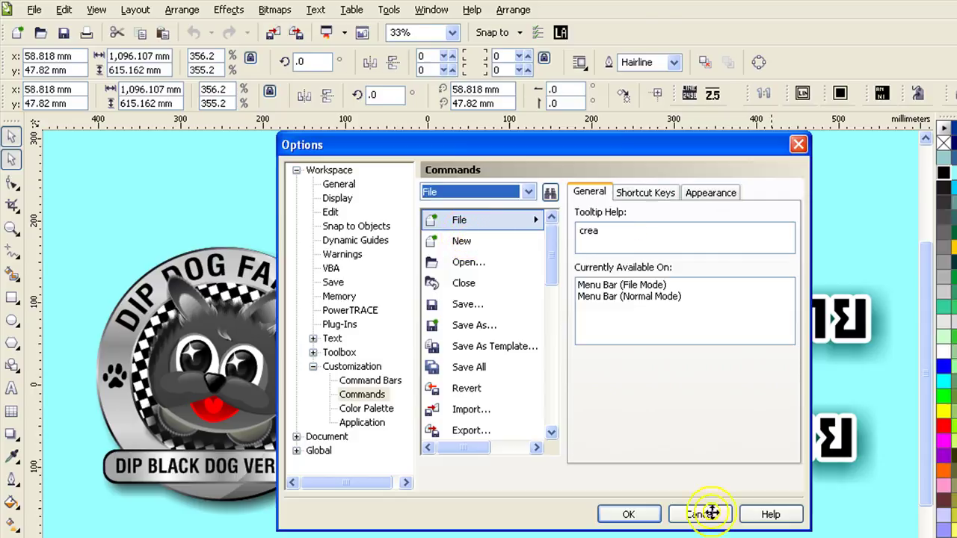
click(630, 516)
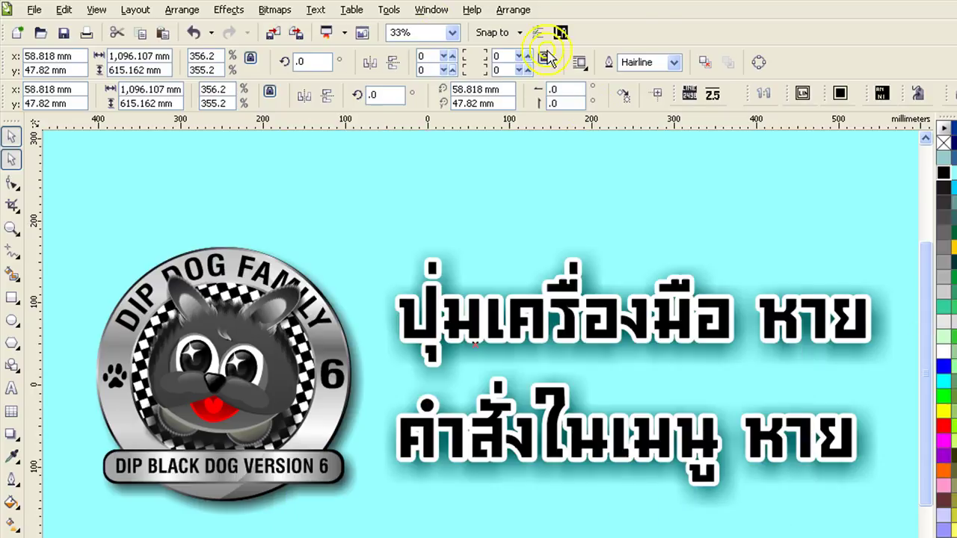
Step: Delete the duplicate Arrange menu after Help from the menu bar
click(512, 12)
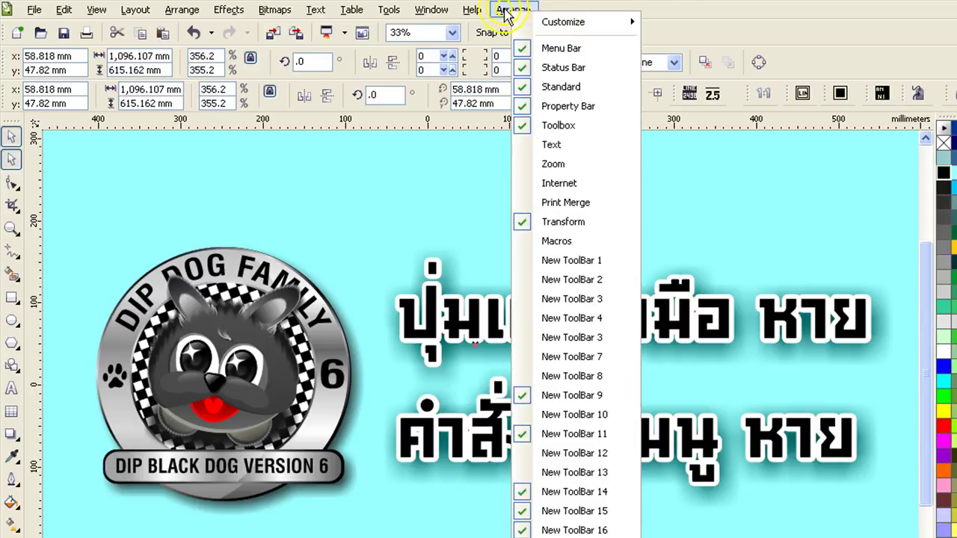
mouse_move(590, 22)
mouse_move(747, 24)
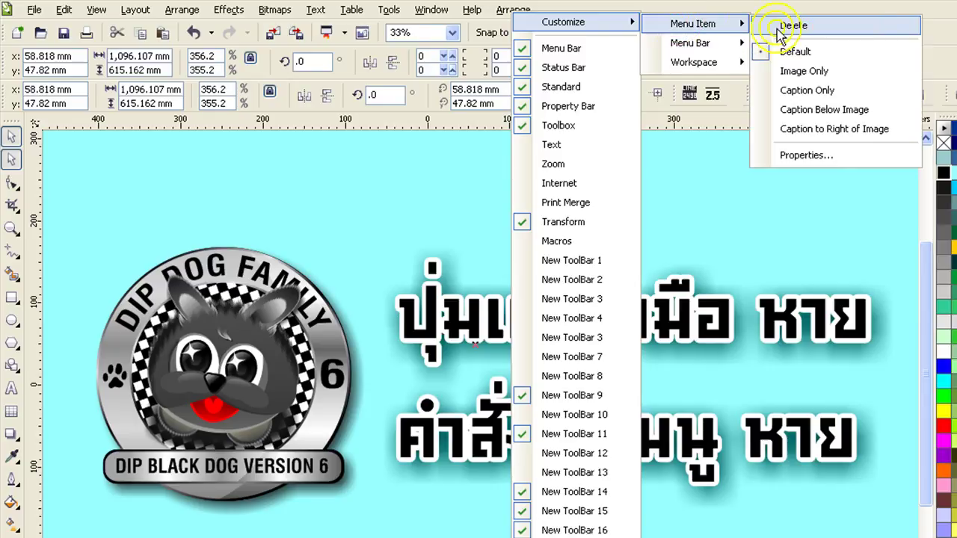
click(811, 26)
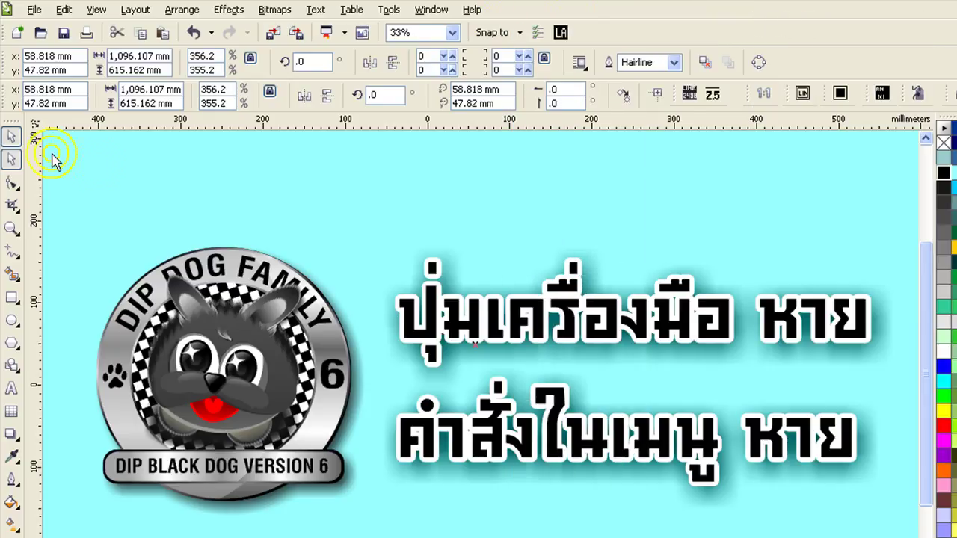
Step: Delete the duplicate Pick tool from the toolbox
right_click(10, 163)
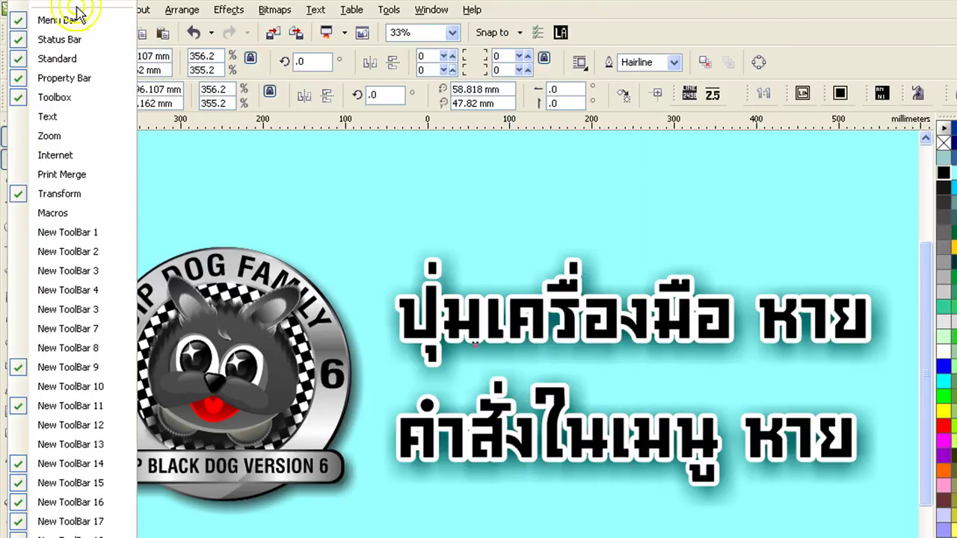
mouse_move(71, 4)
mouse_move(200, 14)
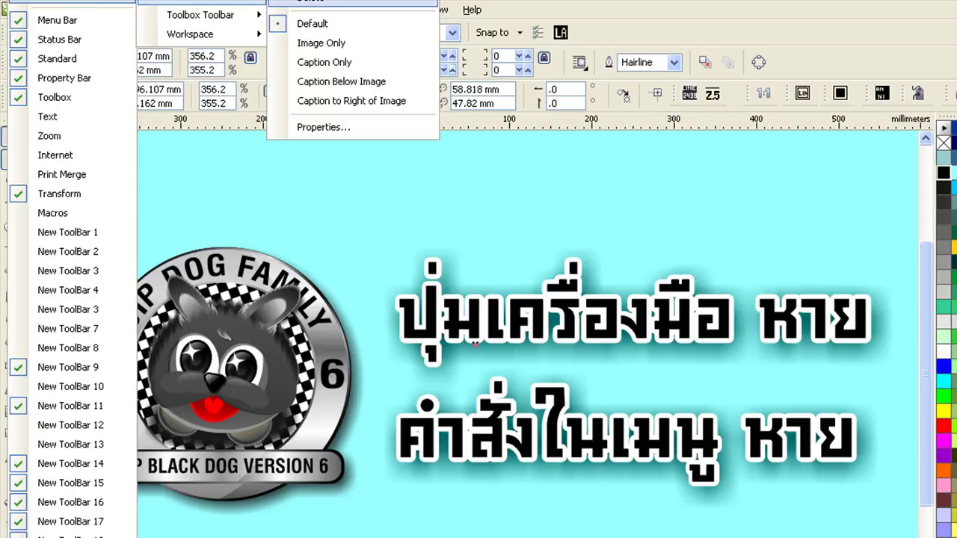
click(321, 22)
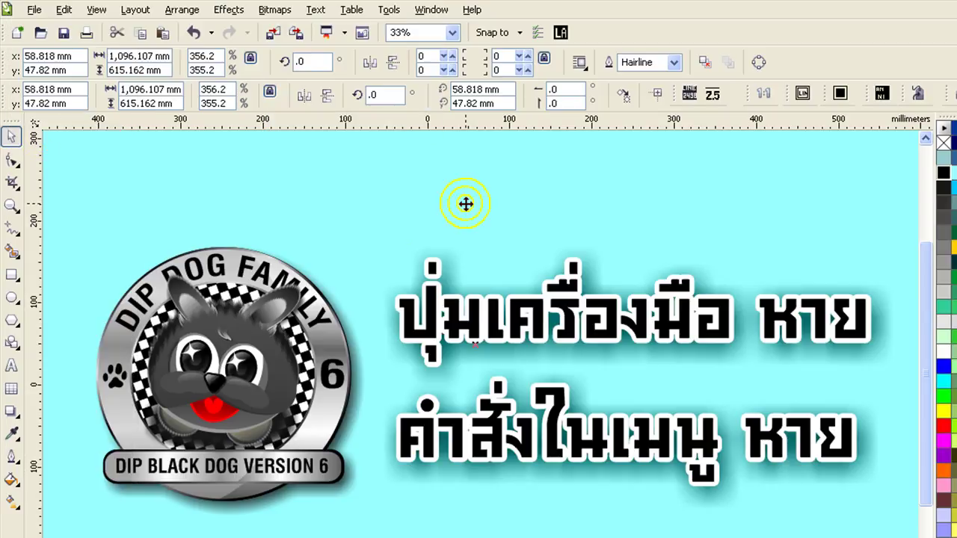